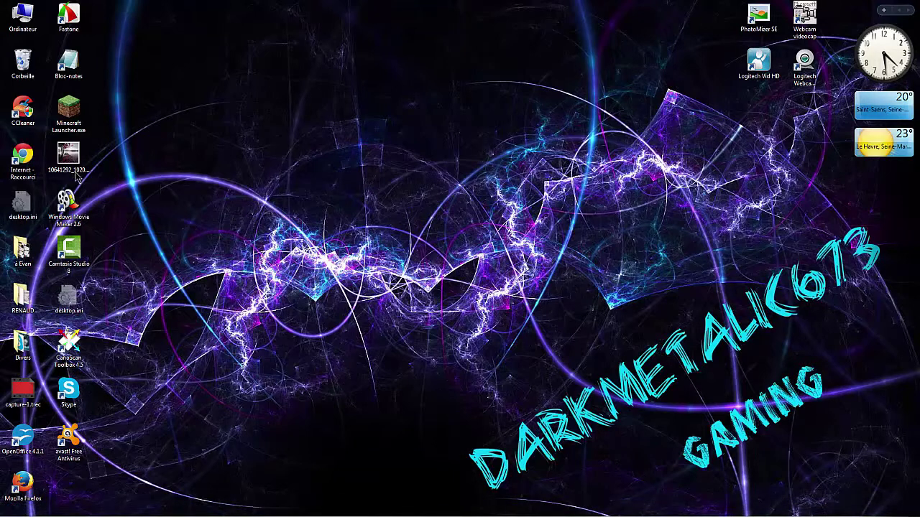
Search the web for Rainmeter in Chrome and download the 3.2 Beta installer from rainmeter.net
{"action": "double_click", "coordinate": [23, 156]}
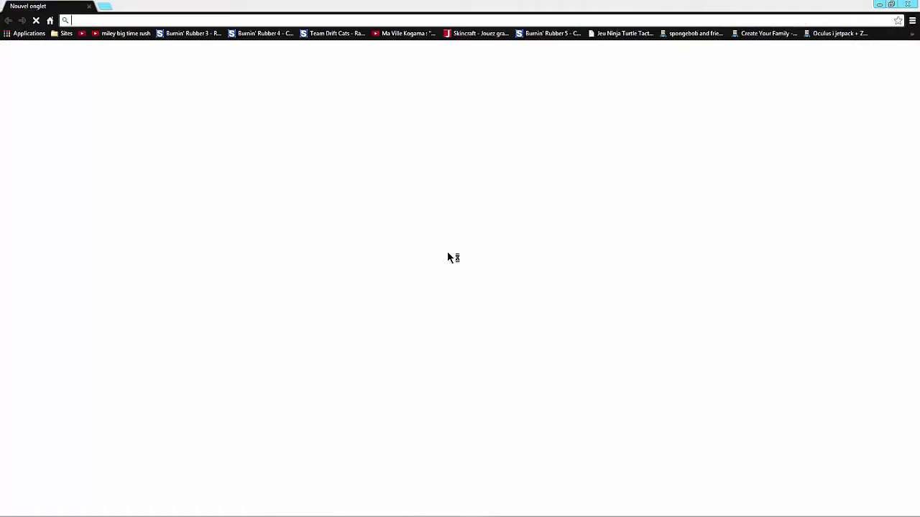
{"action": "type", "text": "Rain"}
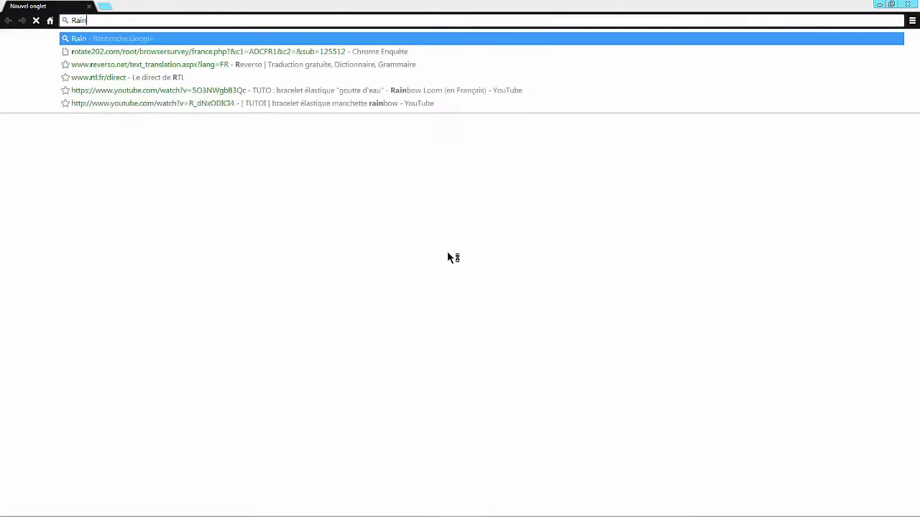
{"action": "type", "text": "meter"}
{"action": "key", "text": "Return"}
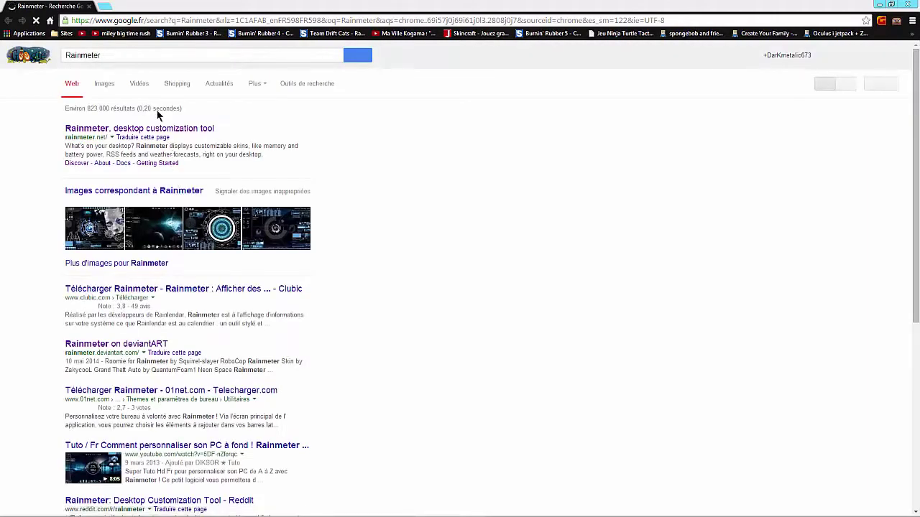
{"action": "left_click", "coordinate": [97, 133]}
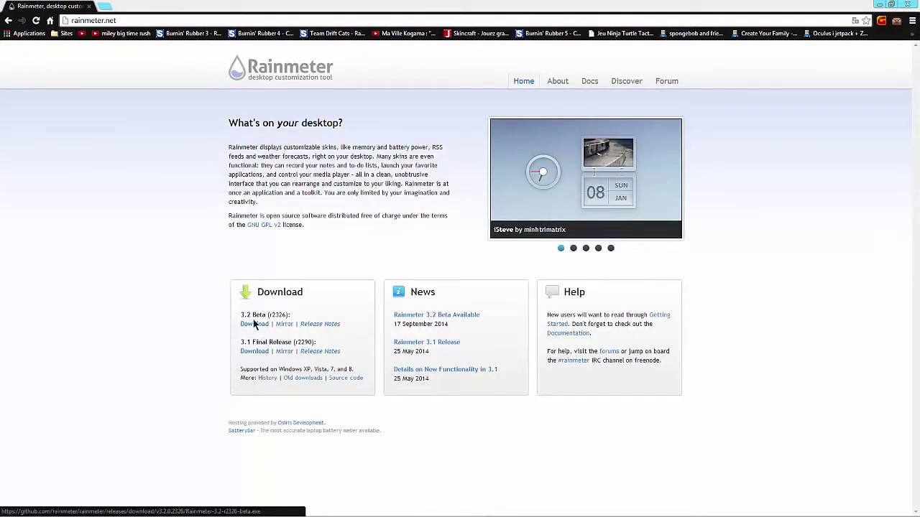
{"action": "left_click", "coordinate": [244, 326]}
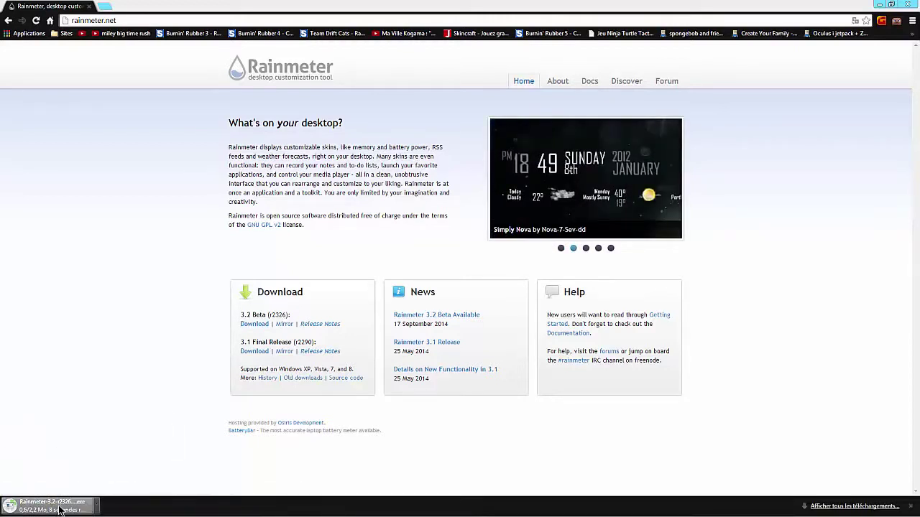
Place the downloaded Rainmeter installer on the desktop and close the browser
{"action": "left_click", "coordinate": [892, 5]}
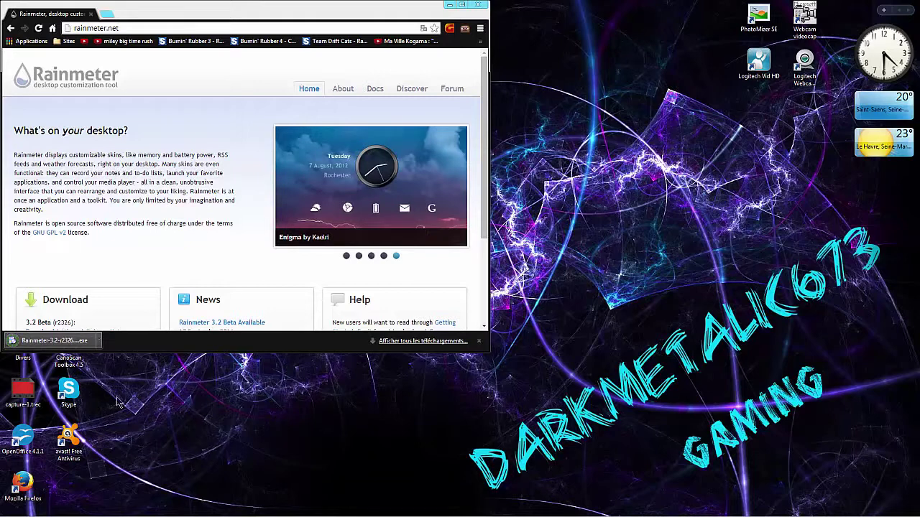
{"action": "left_click_drag", "start_coordinate": [76, 342], "coordinate": [282, 463]}
{"action": "left_click", "coordinate": [478, 5]}
Run the Rainmeter installer from the desktop, choosing French as the language and the normal installation
{"action": "left_click", "coordinate": [302, 442]}
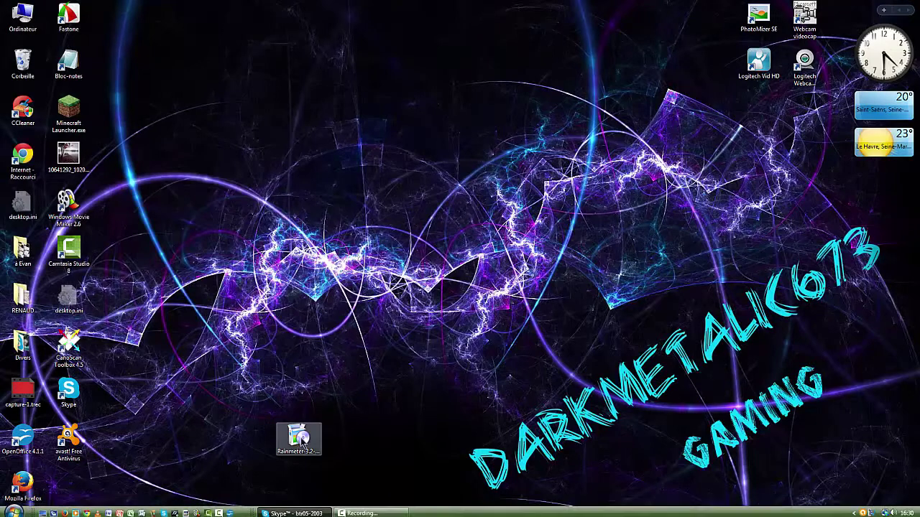
{"action": "double_click", "coordinate": [304, 440]}
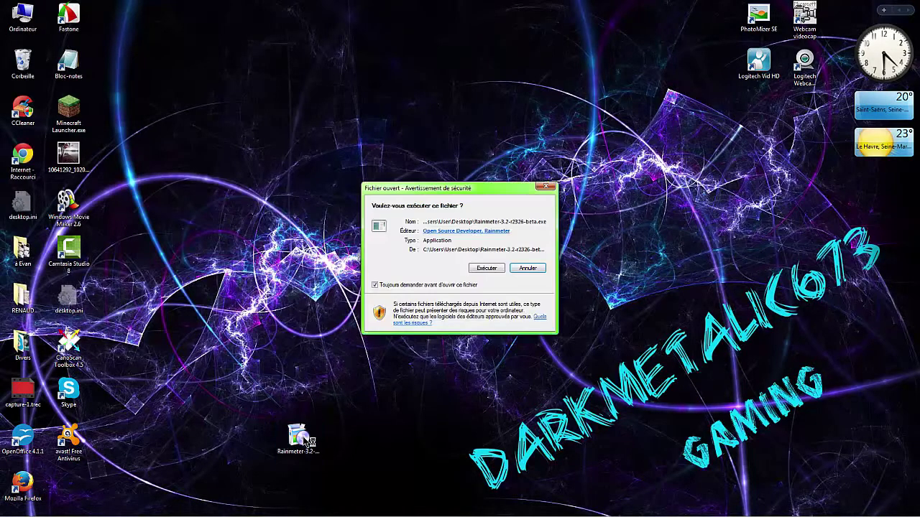
{"action": "left_click", "coordinate": [486, 268]}
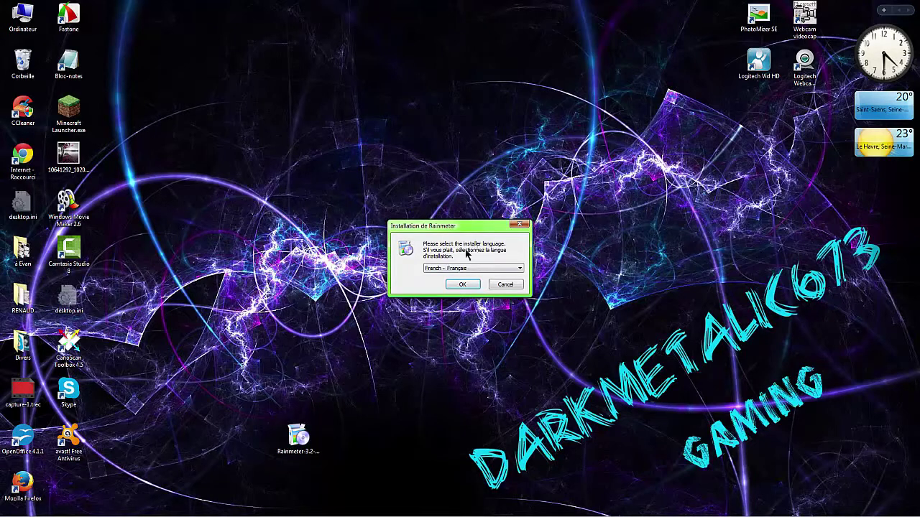
{"action": "left_click", "coordinate": [465, 285]}
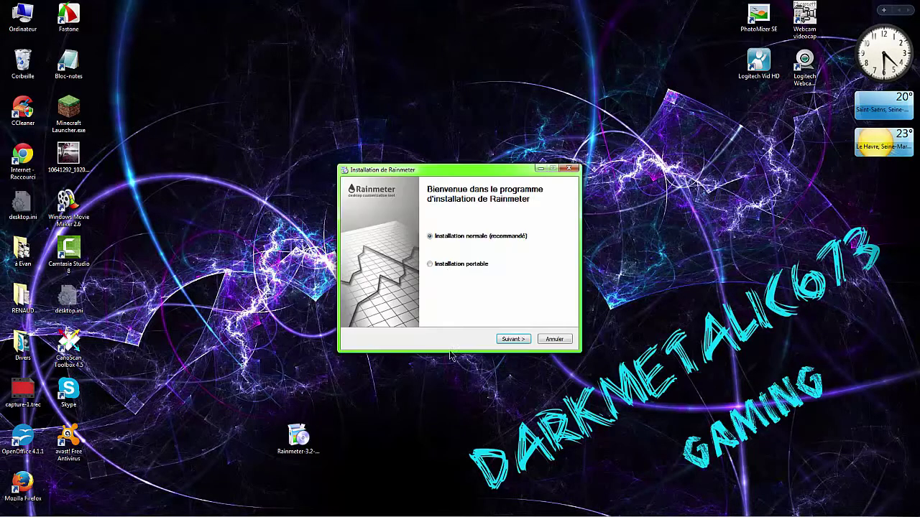
{"action": "left_click", "coordinate": [512, 339]}
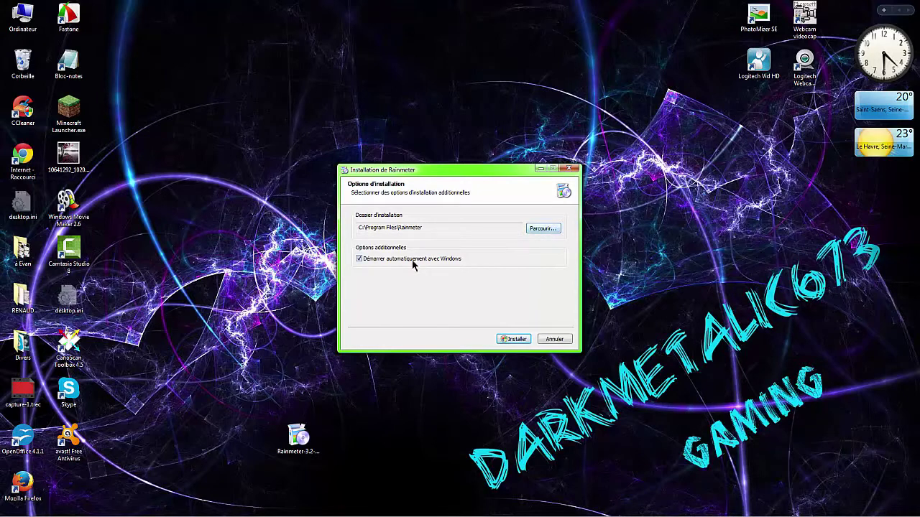
Set the desktop (Bureau) as the installation folder, install Rainmeter, and finish the setup with Rainmeter launching
{"action": "left_click", "coordinate": [543, 229]}
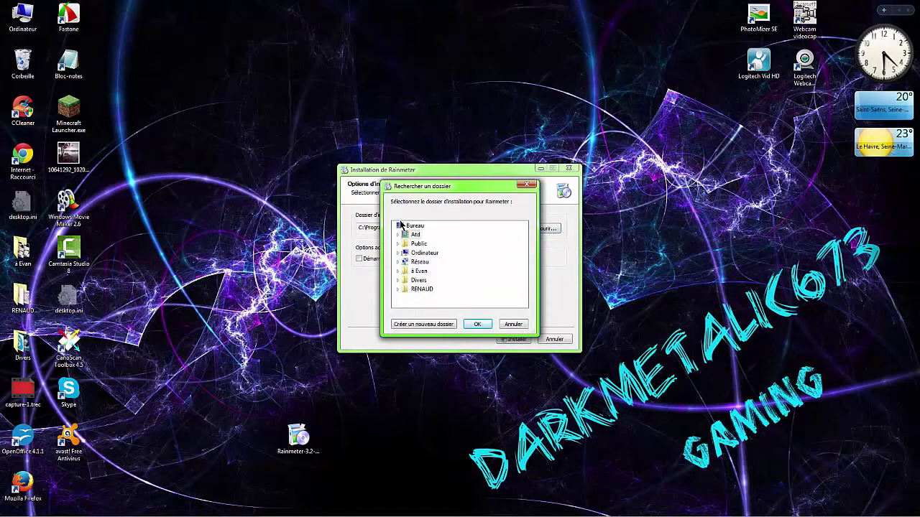
{"action": "left_click", "coordinate": [476, 325]}
{"action": "left_click", "coordinate": [514, 342]}
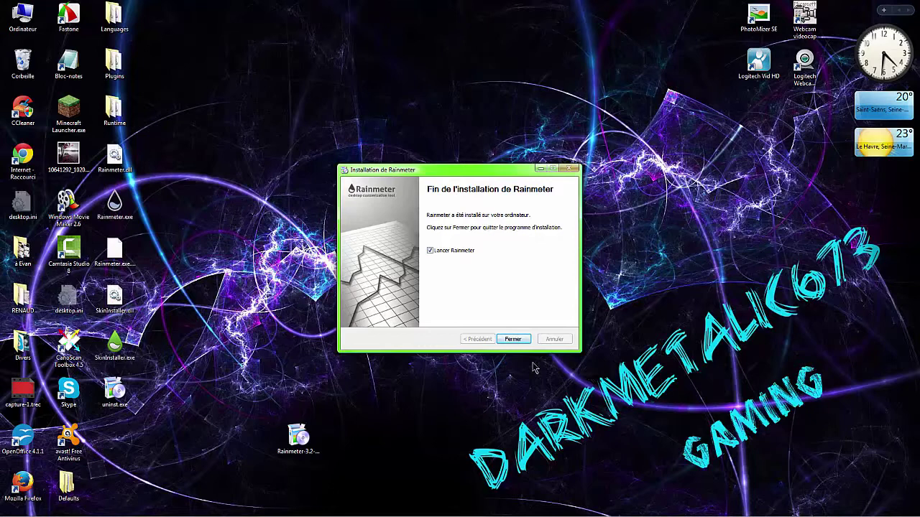
{"action": "key", "text": "Return"}
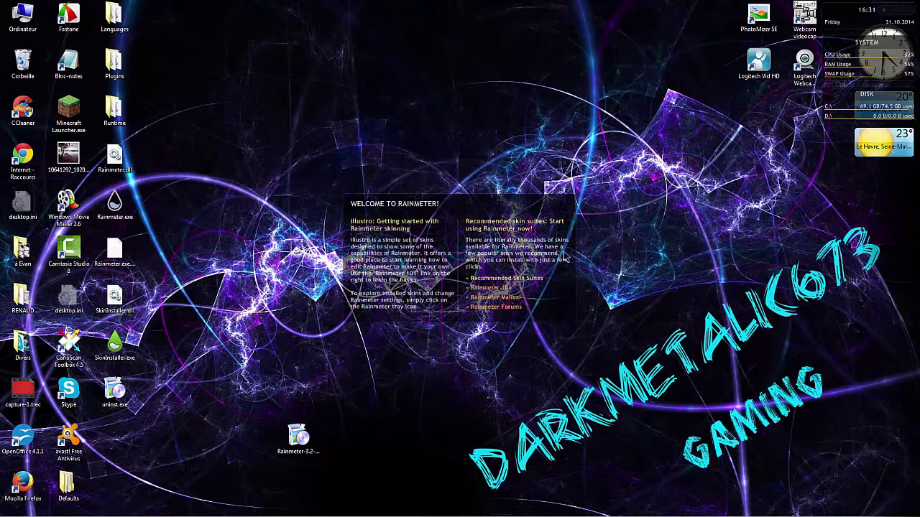
Unload the default illustro Welcome, Clock, System and Disk skins from the desktop
{"action": "right_click", "coordinate": [507, 207]}
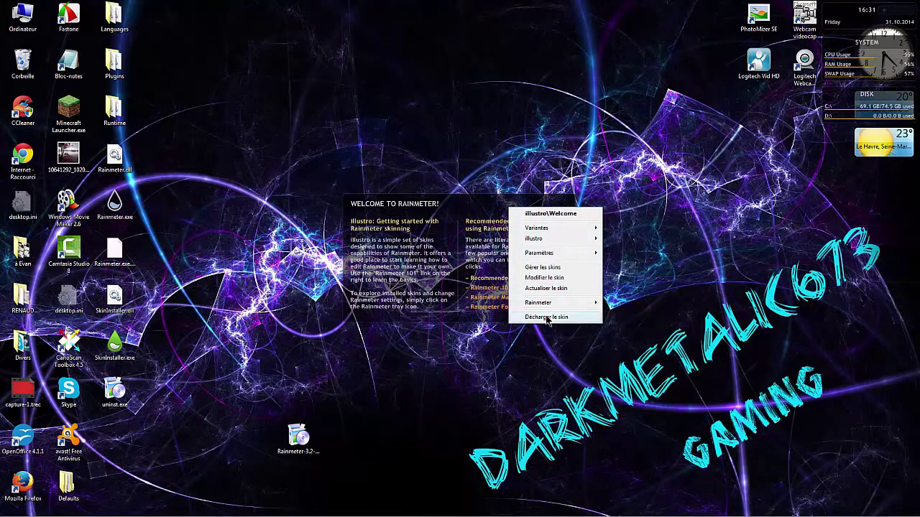
{"action": "left_click", "coordinate": [547, 313]}
{"action": "right_click", "coordinate": [839, 12]}
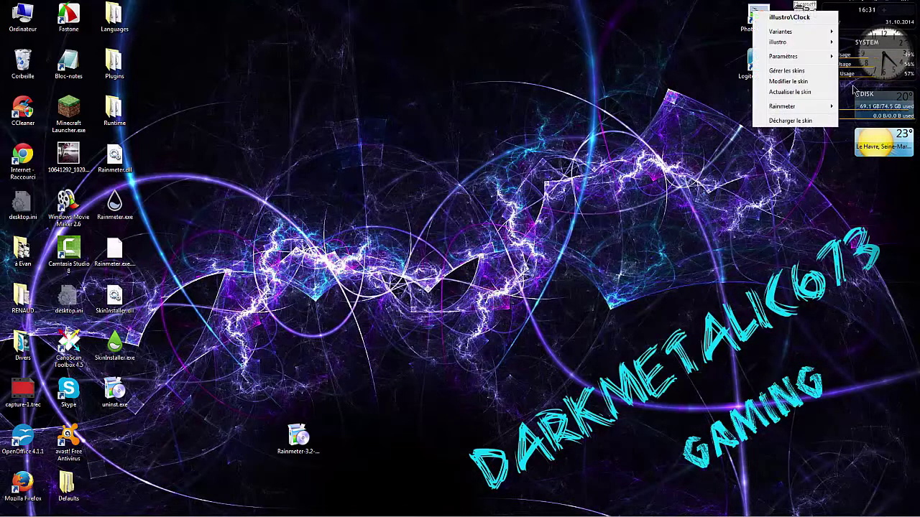
{"action": "left_click", "coordinate": [805, 120]}
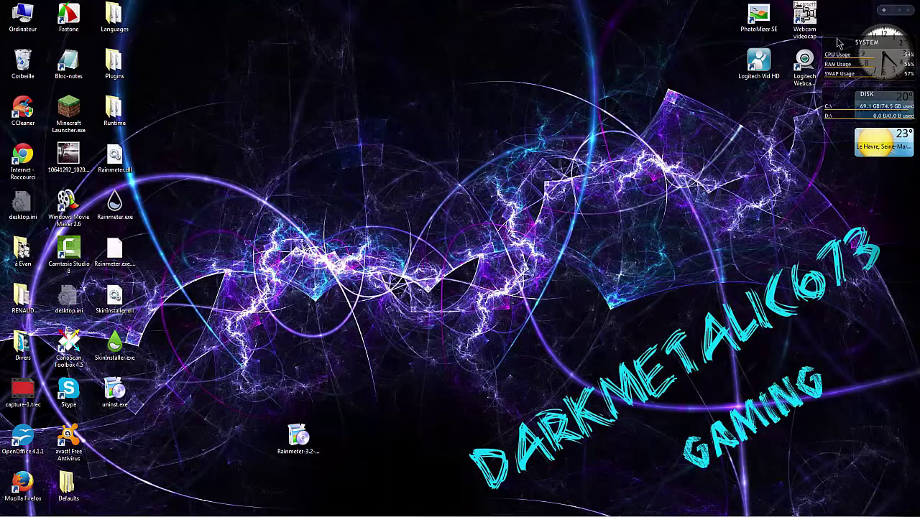
{"action": "right_click", "coordinate": [837, 41]}
{"action": "left_click", "coordinate": [786, 150]}
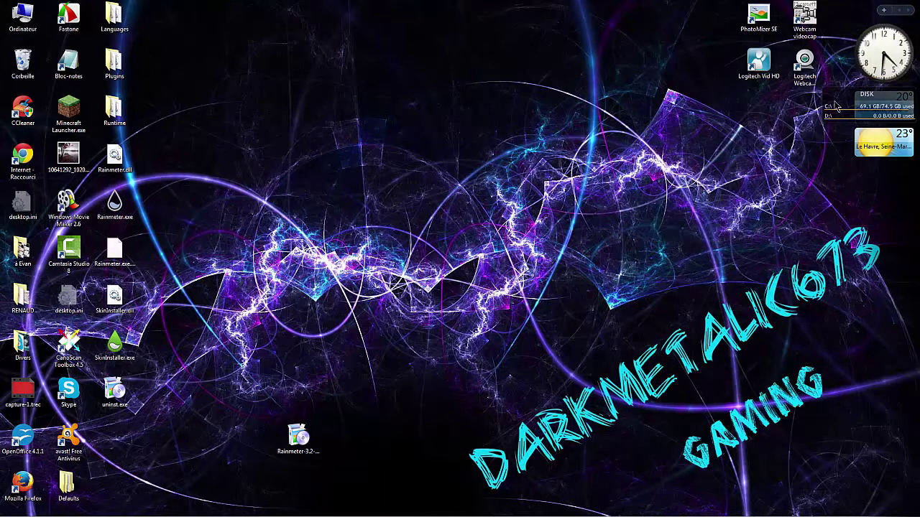
{"action": "right_click", "coordinate": [836, 105]}
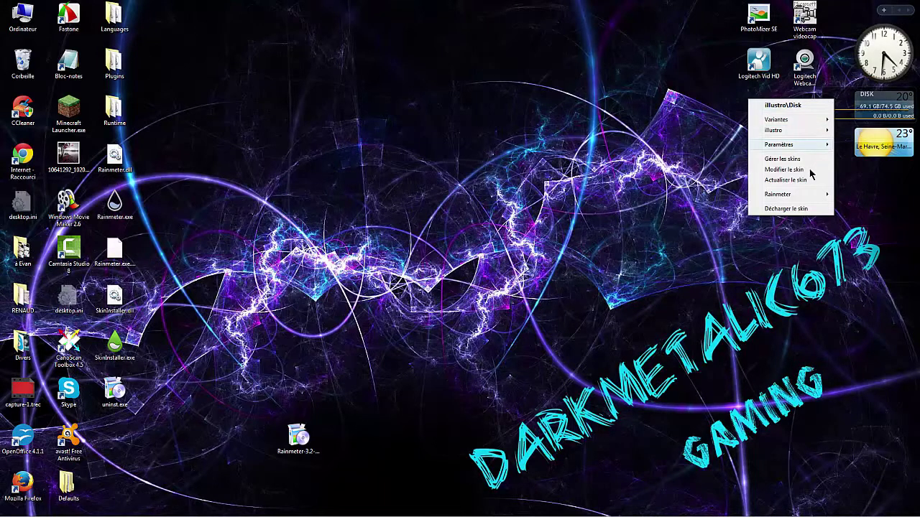
{"action": "left_click", "coordinate": [769, 209]}
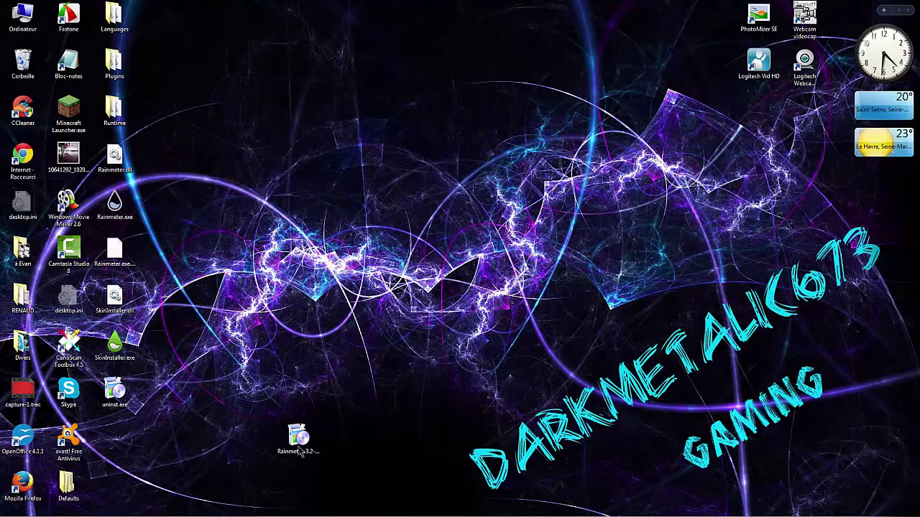
Line up the installer with the other Rainmeter files and create a desktop folder named Rainmeter
{"action": "left_click_drag", "start_coordinate": [286, 434], "coordinate": [104, 445]}
{"action": "left_click_drag", "start_coordinate": [113, 489], "coordinate": [116, 245]}
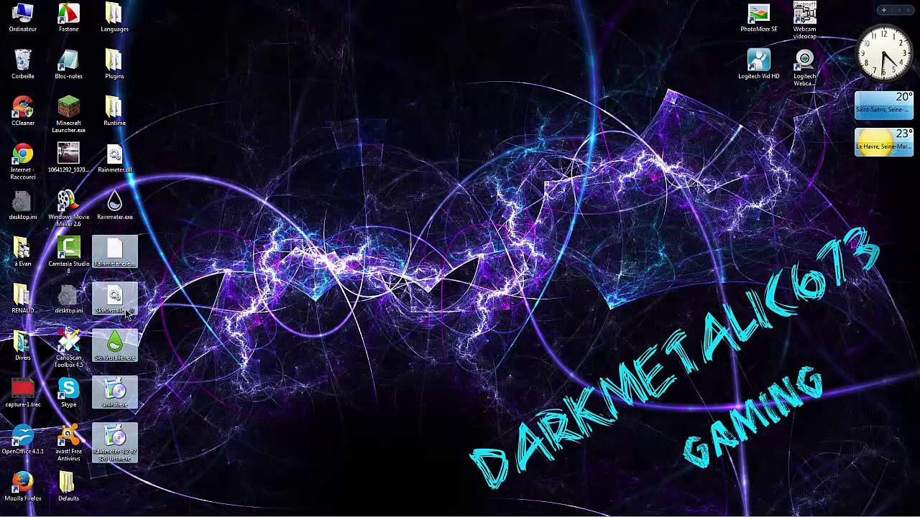
{"action": "right_click", "coordinate": [371, 307]}
{"action": "mouse_move", "coordinate": [467, 395]}
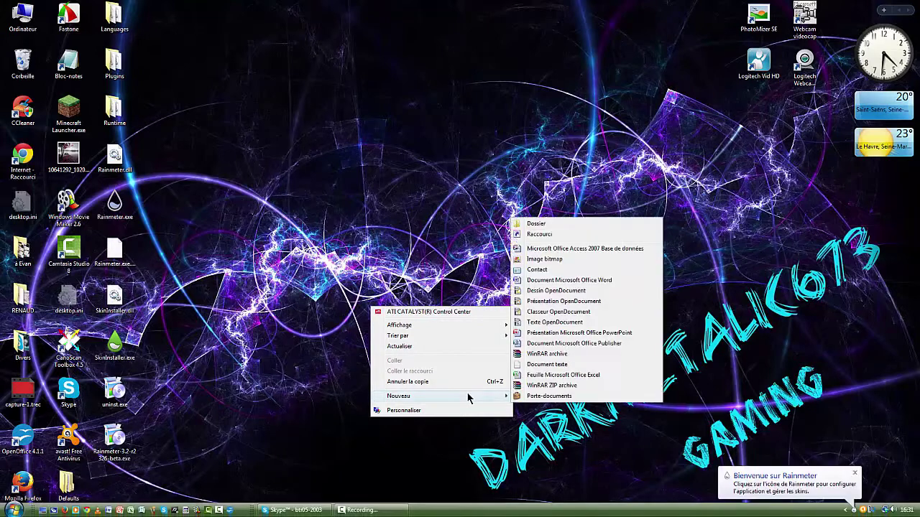
{"action": "left_click", "coordinate": [542, 224]}
{"action": "type", "text": "Rainmete"}
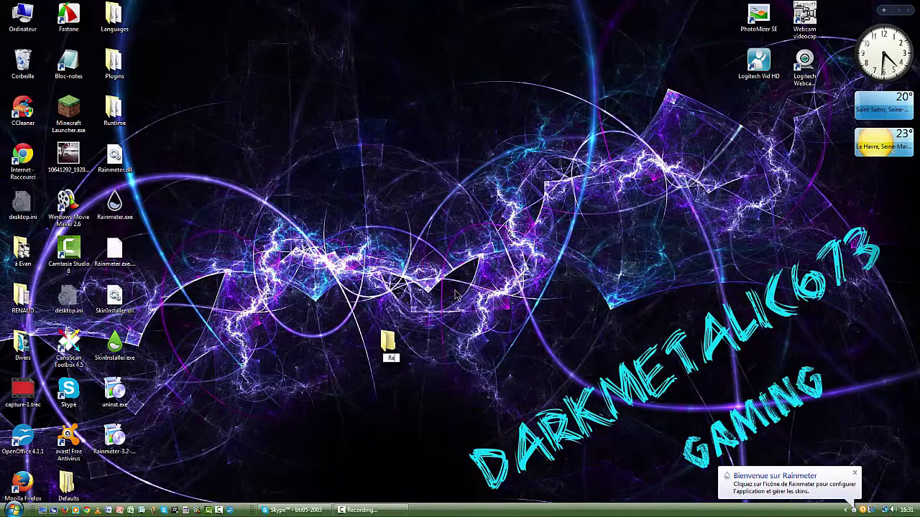
{"action": "type", "text": "r"}
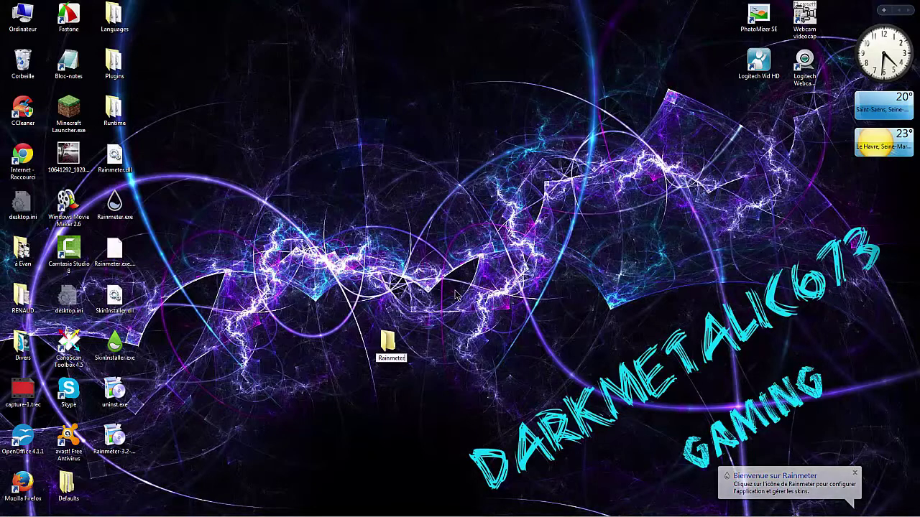
{"action": "key", "text": "Return"}
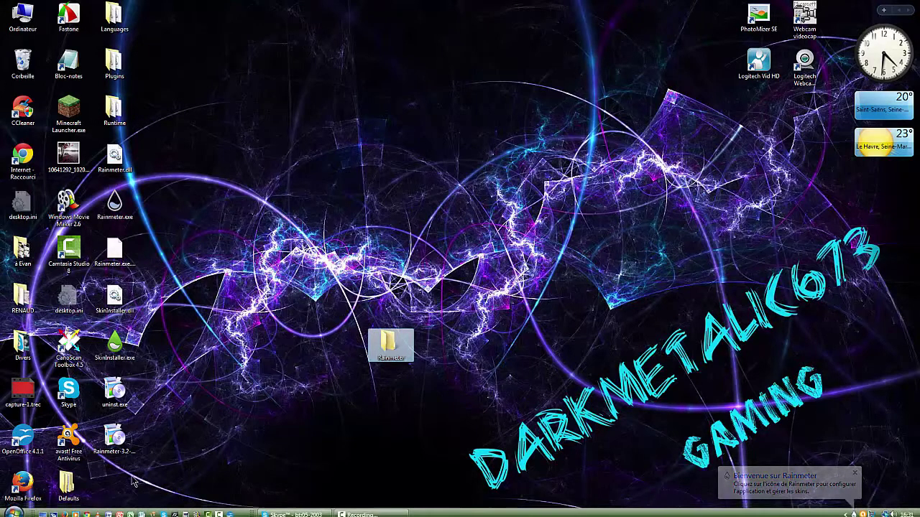
Move the Rainmeter files except Rainmeter.exe into the Rainmeter folder, then arrange both among the desktop icons
{"action": "left_click_drag", "start_coordinate": [138, 480], "coordinate": [390, 338]}
{"action": "left_click_drag", "start_coordinate": [153, 170], "coordinate": [97, 6]}
{"action": "left_click_drag", "start_coordinate": [129, 65], "coordinate": [390, 344]}
{"action": "left_click_drag", "start_coordinate": [68, 483], "coordinate": [390, 343]}
{"action": "left_click_drag", "start_coordinate": [107, 207], "coordinate": [68, 495]}
{"action": "left_click_drag", "start_coordinate": [396, 358], "coordinate": [109, 40]}
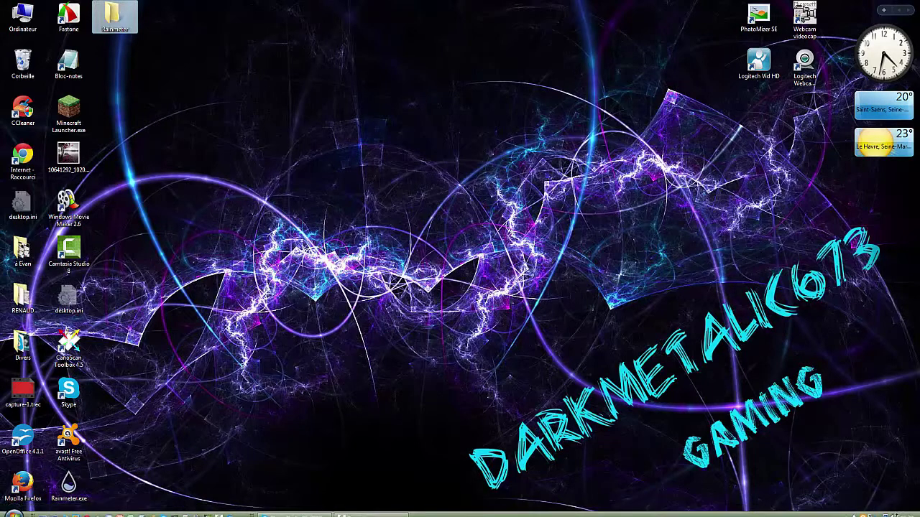
Open the Rainmeter management window and look inside the illustro skin folder
{"action": "double_click", "coordinate": [859, 510]}
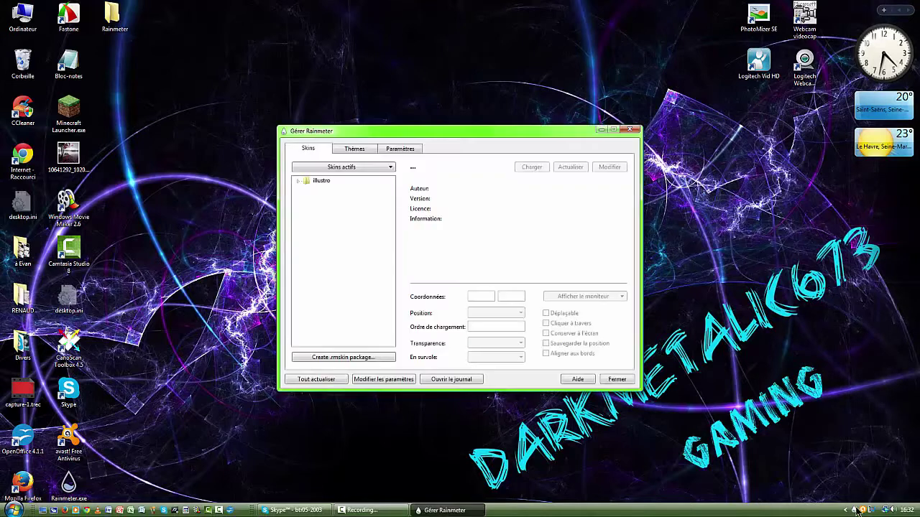
{"action": "left_click", "coordinate": [300, 181]}
{"action": "left_click", "coordinate": [299, 181]}
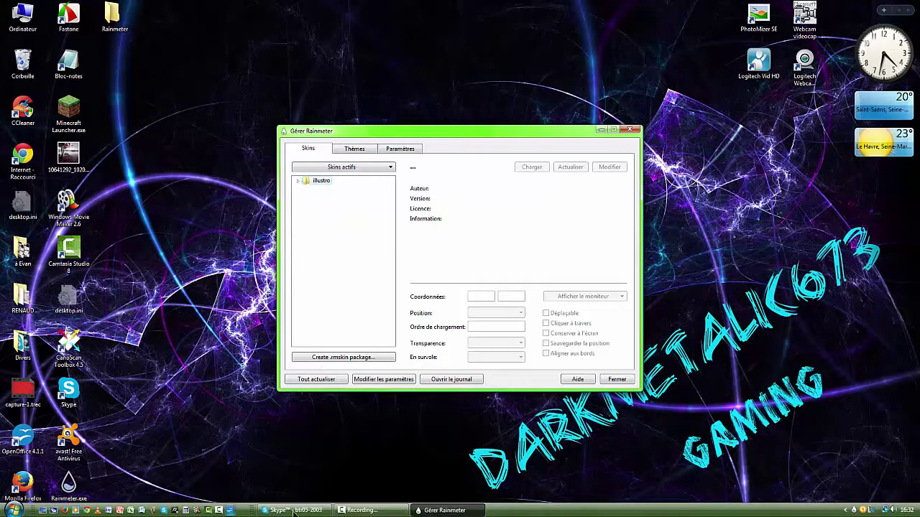
{"action": "left_click", "coordinate": [15, 153]}
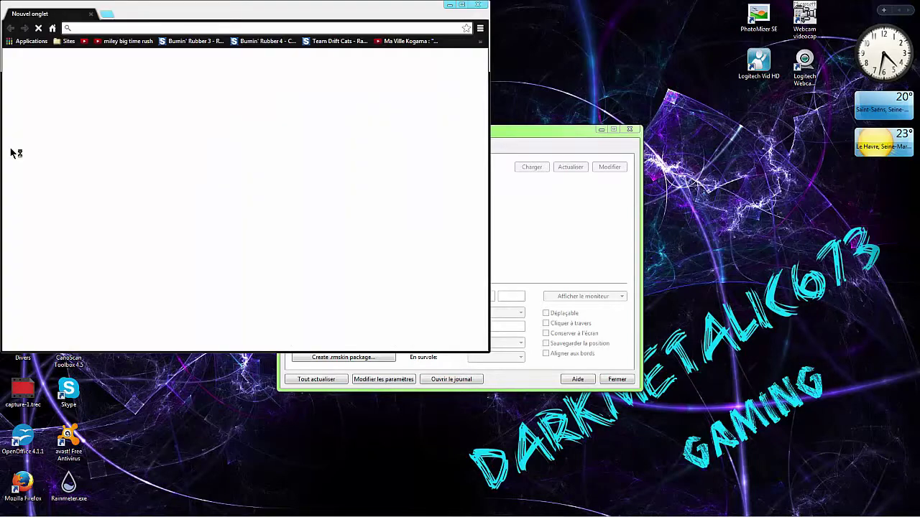
{"action": "type", "text": "d"}
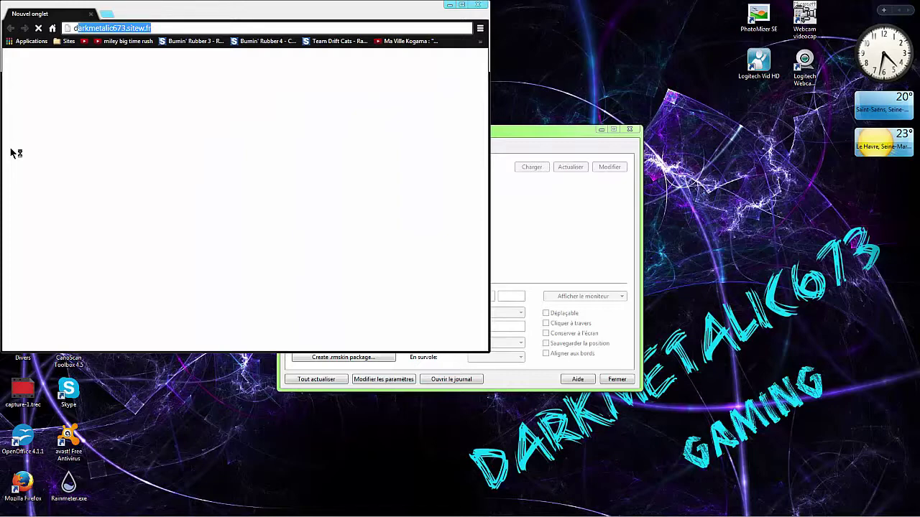
{"action": "type", "text": "eviantart"}
{"action": "key", "text": "Down"}
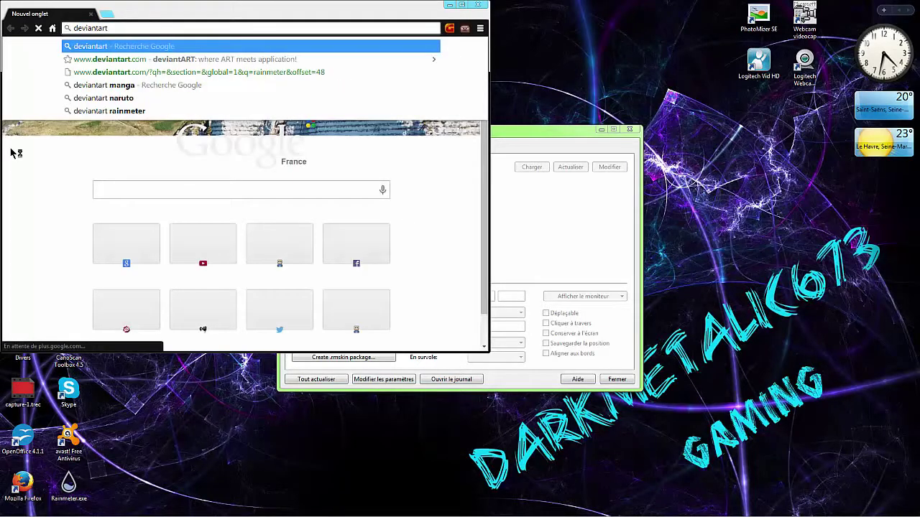
{"action": "key", "text": "Return"}
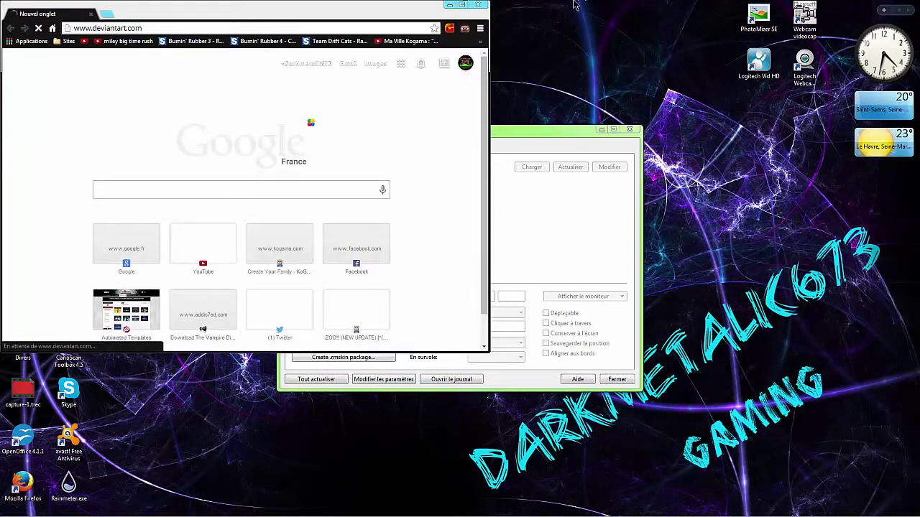
{"action": "left_click", "coordinate": [461, 5]}
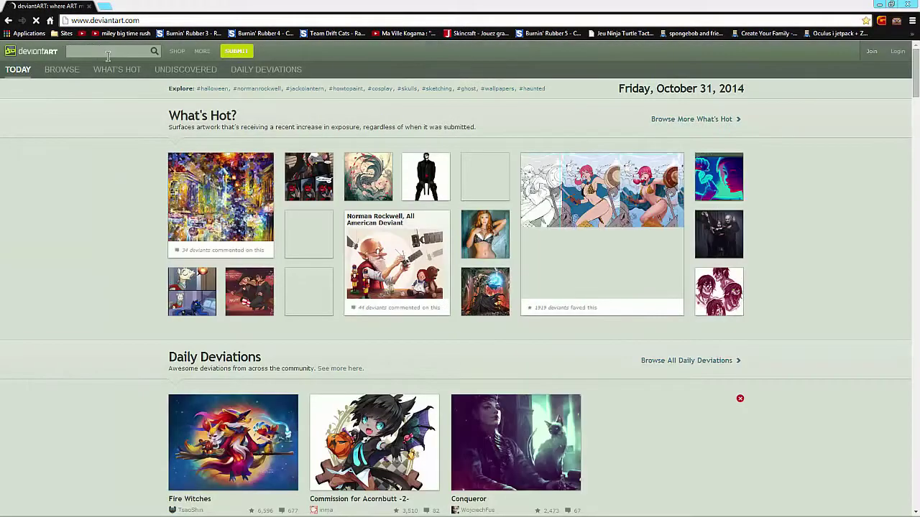
{"action": "left_click", "coordinate": [117, 54]}
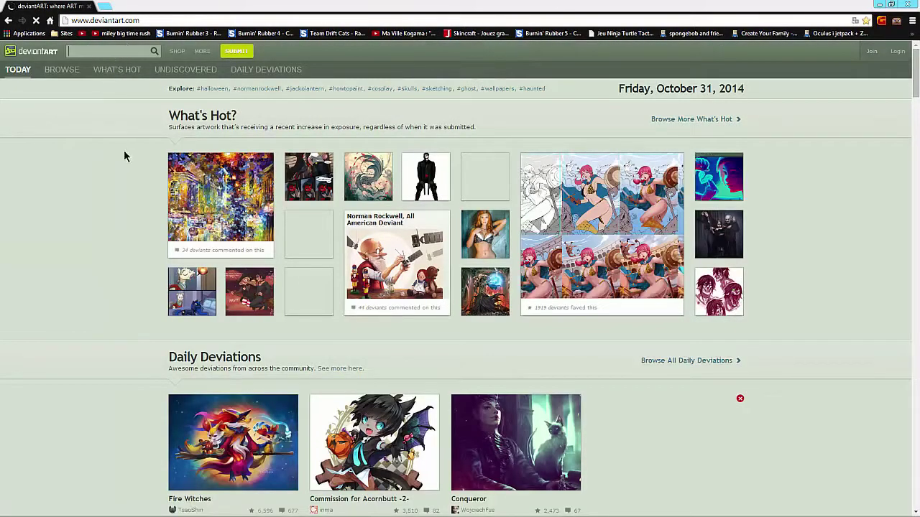
{"action": "type", "text": "rainmeter"}
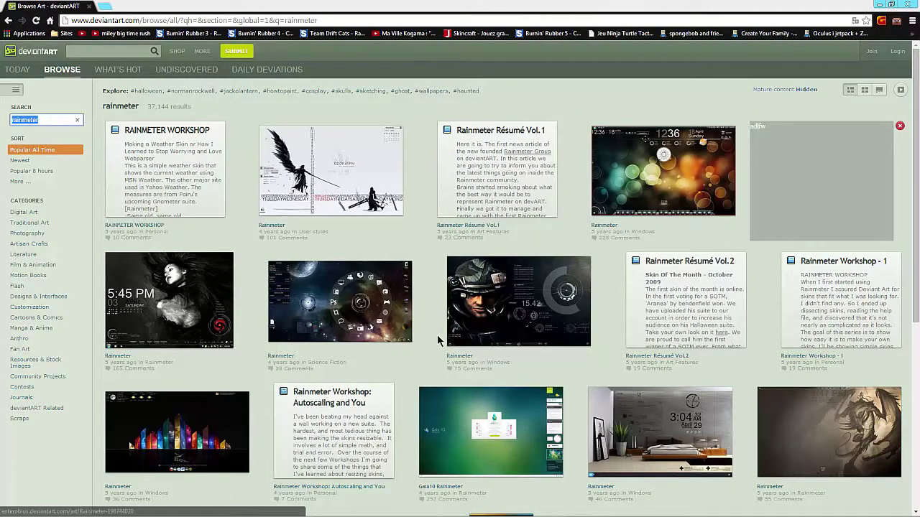
Browse the rainmeter search results, open the Taranbeer Rainmeter skin page, and download its ZIP file
{"action": "scroll", "coordinate": [438, 340], "scroll_direction": "down", "scroll_amount": 2}
{"action": "scroll", "coordinate": [438, 340], "scroll_direction": "down", "scroll_amount": 1}
{"action": "scroll", "coordinate": [437, 340], "scroll_direction": "down", "scroll_amount": 1}
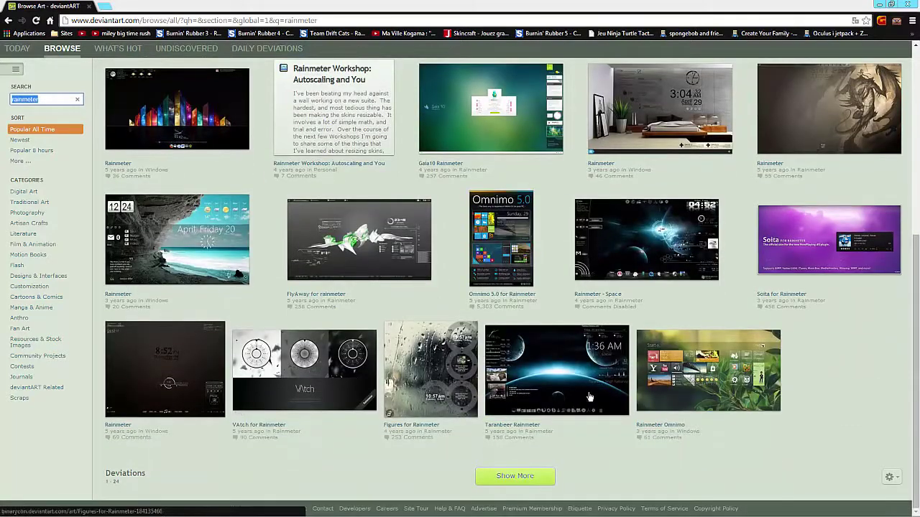
{"action": "left_click", "coordinate": [542, 381]}
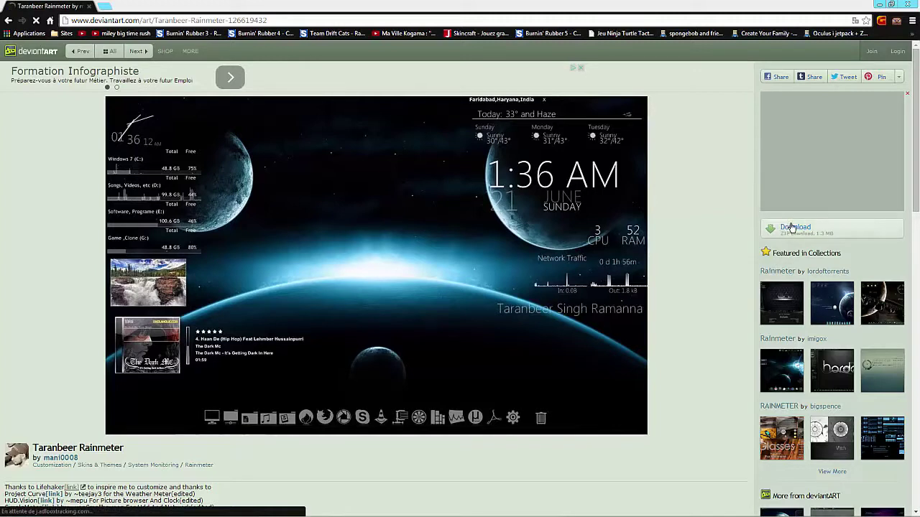
{"action": "left_click", "coordinate": [794, 227]}
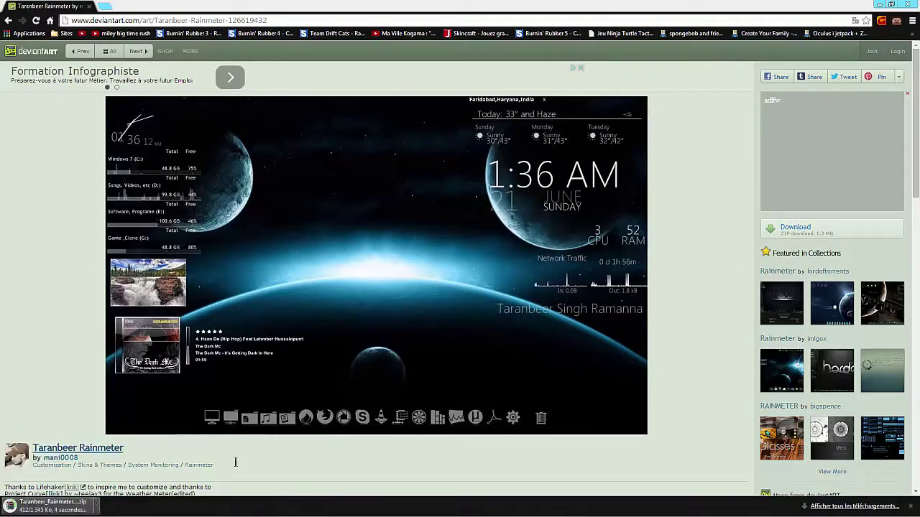
Shrink the Chrome window, place the downloaded Taranbeer Rainmeter ZIP file on the desktop, and close Chrome
{"action": "left_click", "coordinate": [891, 5]}
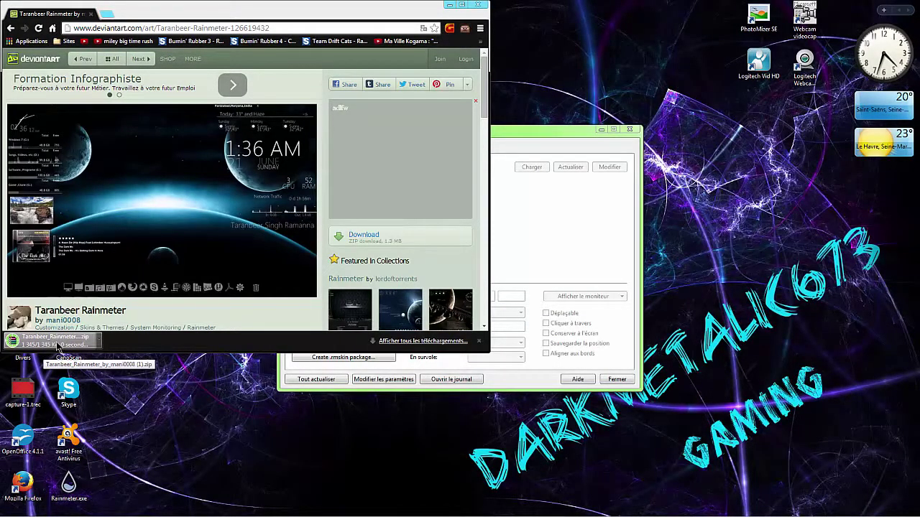
{"action": "left_click_drag", "start_coordinate": [58, 345], "coordinate": [194, 439]}
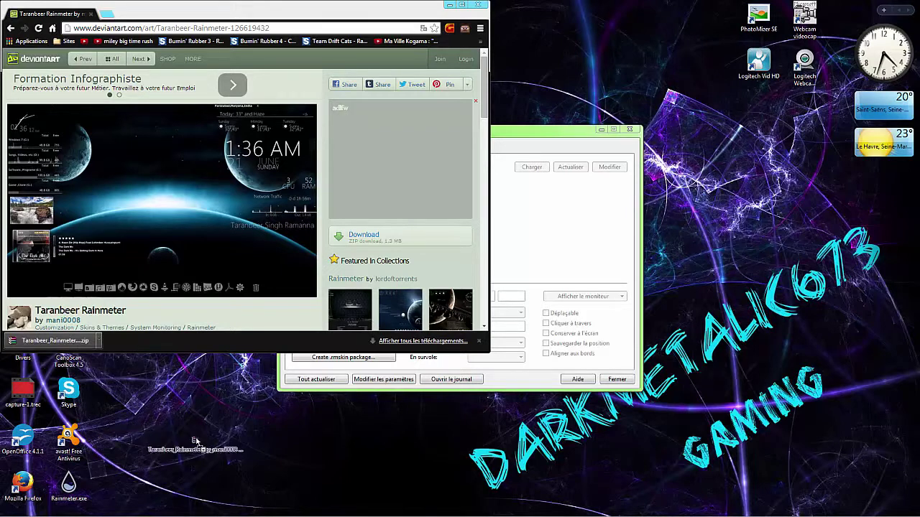
{"action": "left_click", "coordinate": [476, 6]}
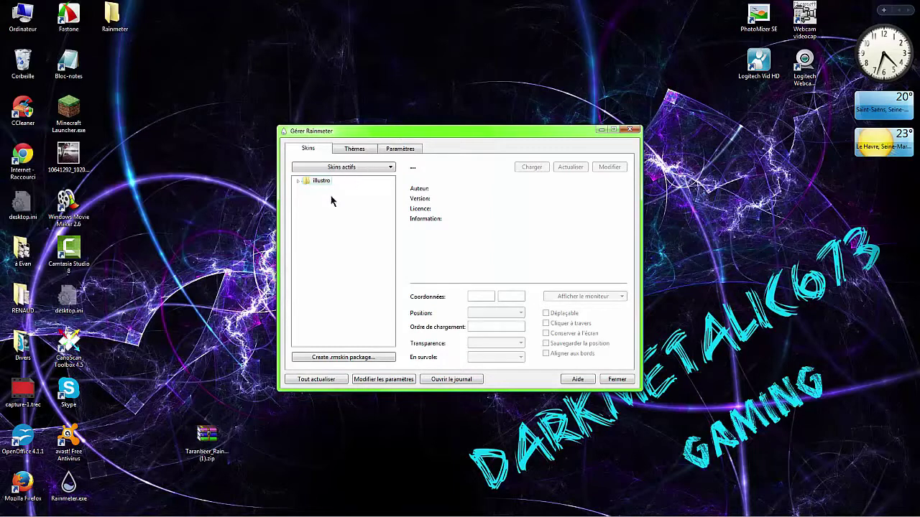
Try to extract the Rainmeter folder from the Taranbeer archive to the desktop, refuse the folder merge, and close the archive
{"action": "left_click", "coordinate": [217, 451]}
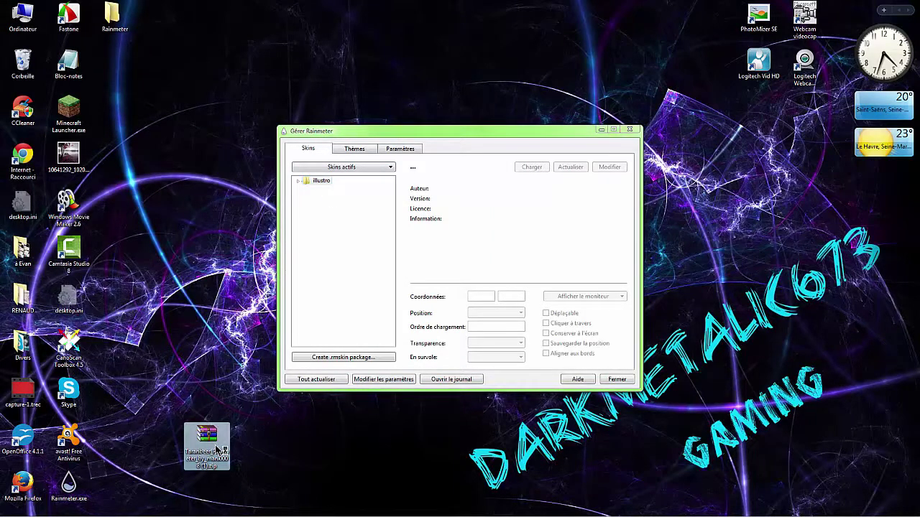
{"action": "double_click", "coordinate": [217, 451]}
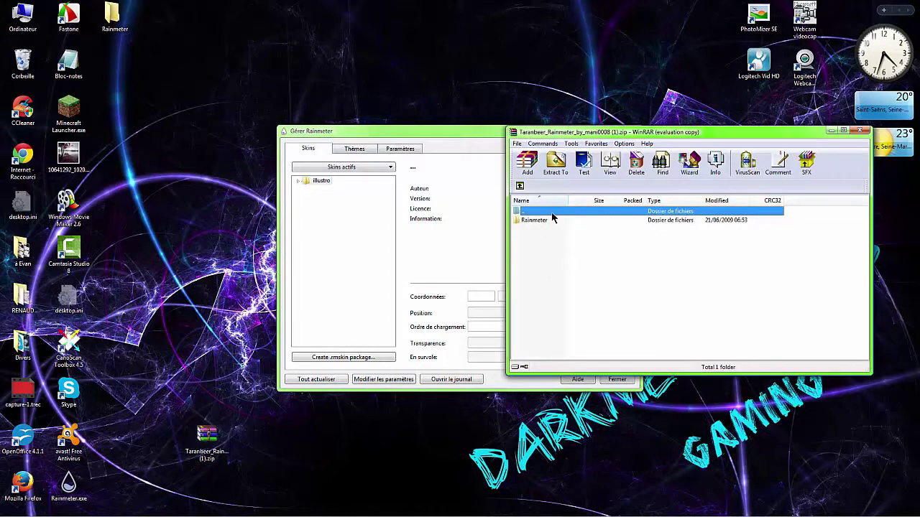
{"action": "left_click", "coordinate": [761, 213]}
{"action": "left_click_drag", "start_coordinate": [544, 223], "coordinate": [164, 295]}
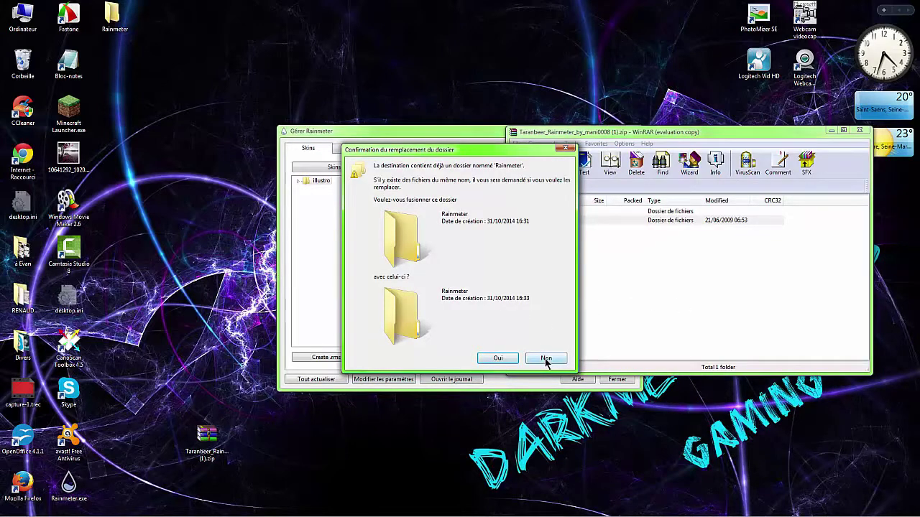
{"action": "left_click", "coordinate": [546, 358]}
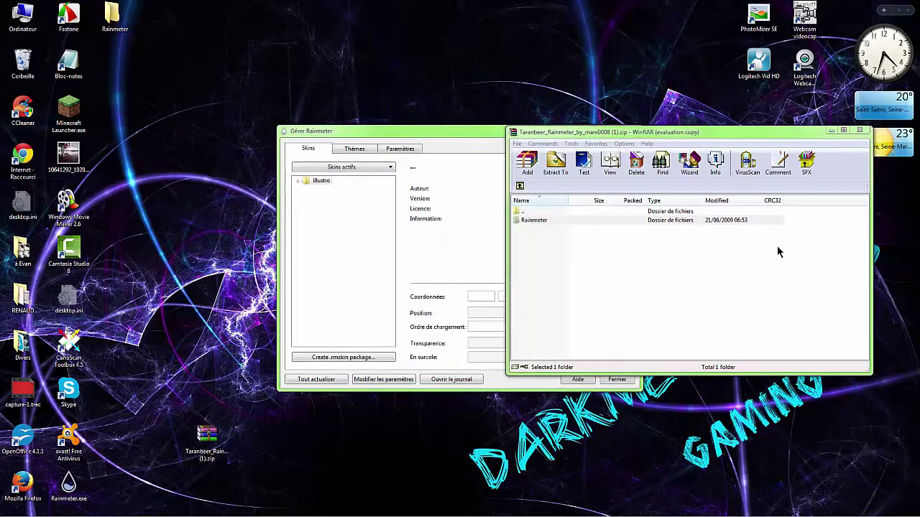
{"action": "left_click", "coordinate": [862, 130]}
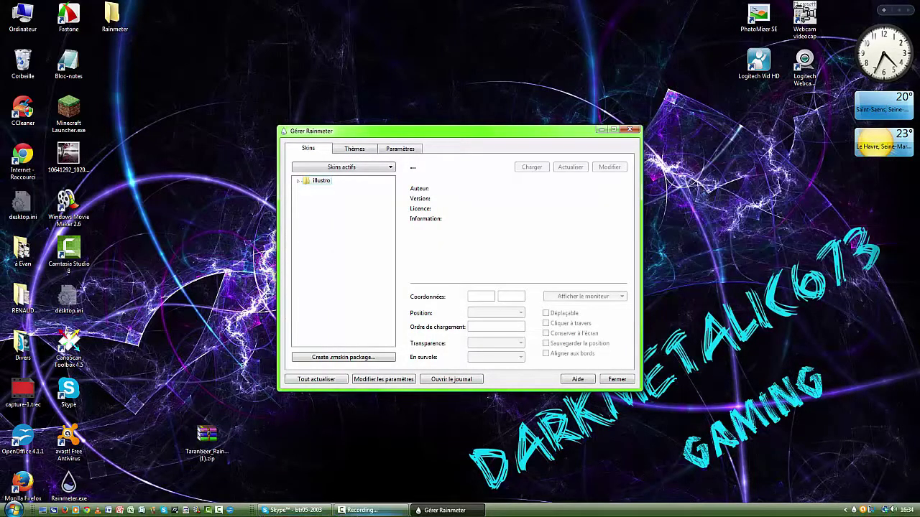
{"action": "left_click", "coordinate": [361, 511]}
{"action": "left_click", "coordinate": [867, 487]}
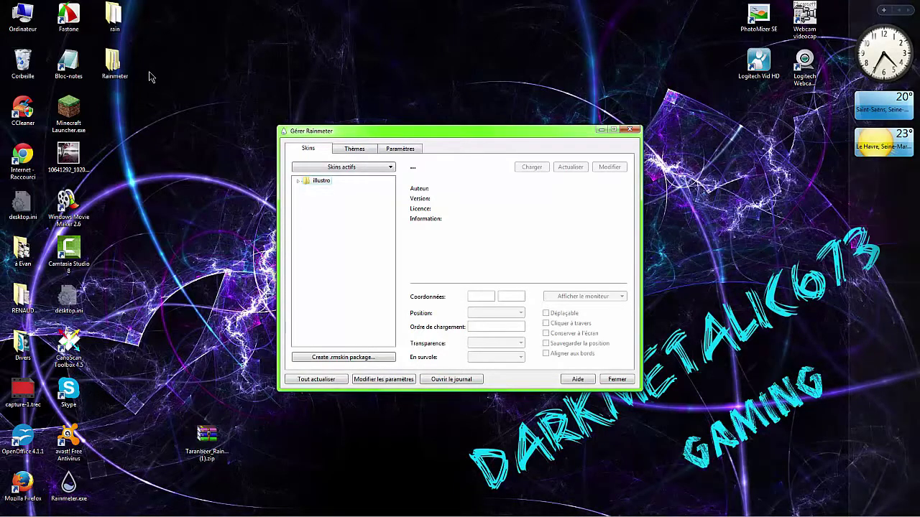
Open Rainmeter's Skins folder, move the desktop's extracted Rainmeter folder into it, and close the folder window
{"action": "mouse_move", "coordinate": [870, 513]}
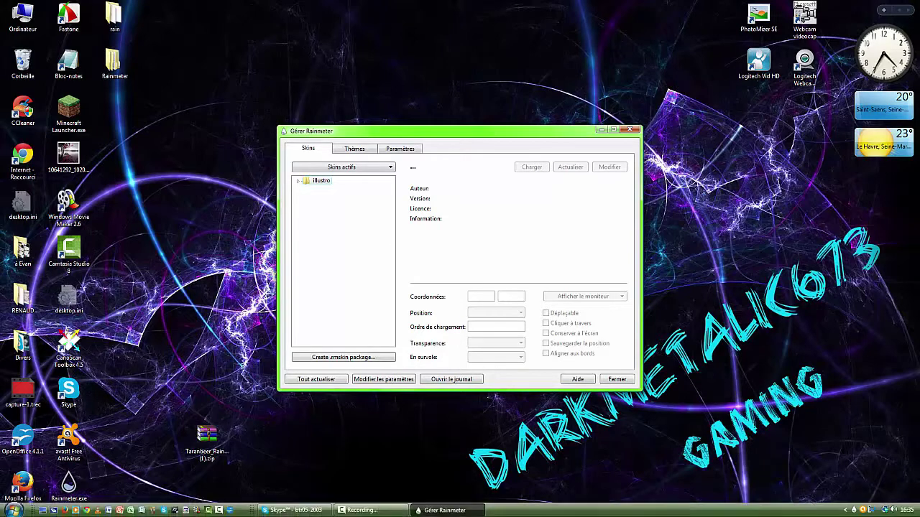
{"action": "right_click", "coordinate": [860, 510]}
{"action": "mouse_move", "coordinate": [803, 434]}
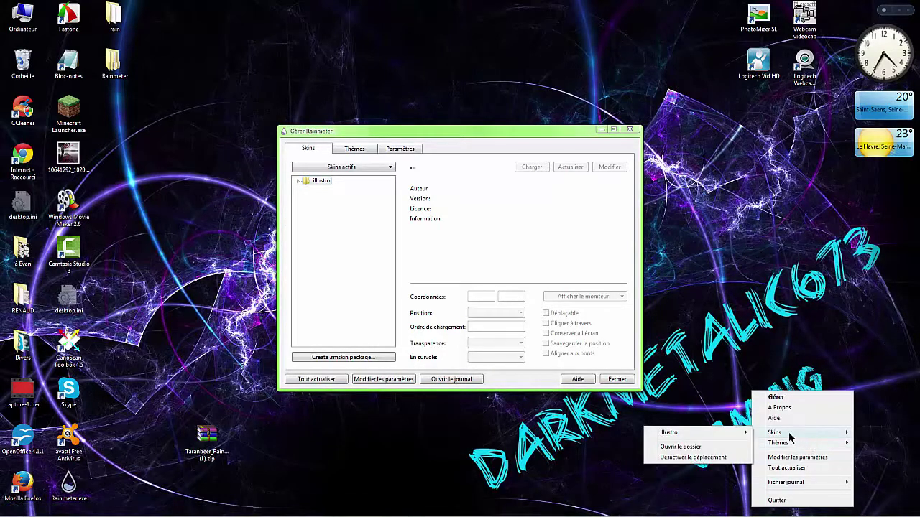
{"action": "left_click", "coordinate": [680, 447]}
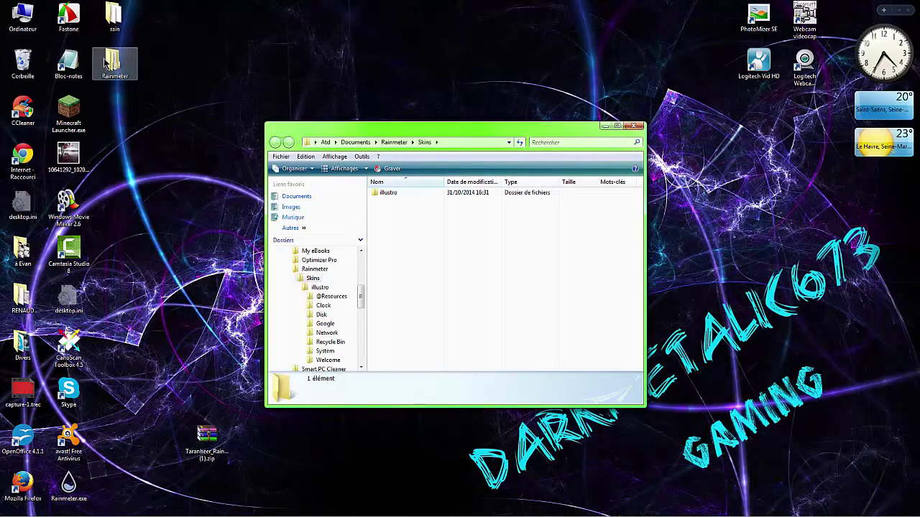
{"action": "left_click_drag", "start_coordinate": [113, 63], "coordinate": [446, 243]}
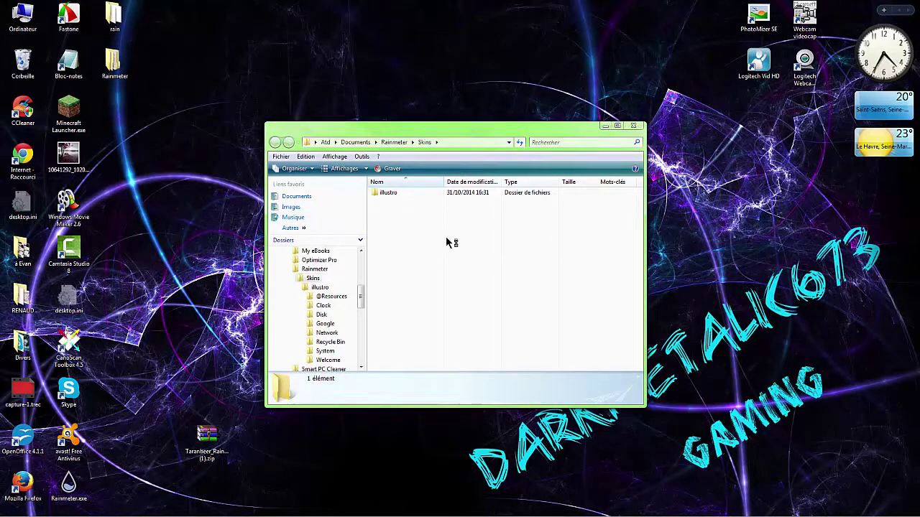
{"action": "left_click", "coordinate": [636, 126]}
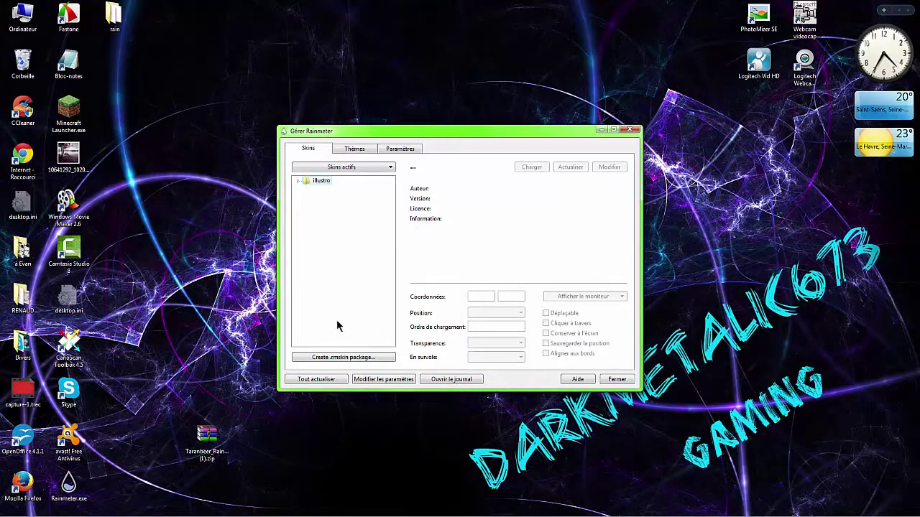
Refresh the skin list, load Clock&Date-White.ini from the Rainmeter folder, and move its clock clear of the desktop icons
{"action": "left_click", "coordinate": [306, 383]}
{"action": "left_click", "coordinate": [299, 190]}
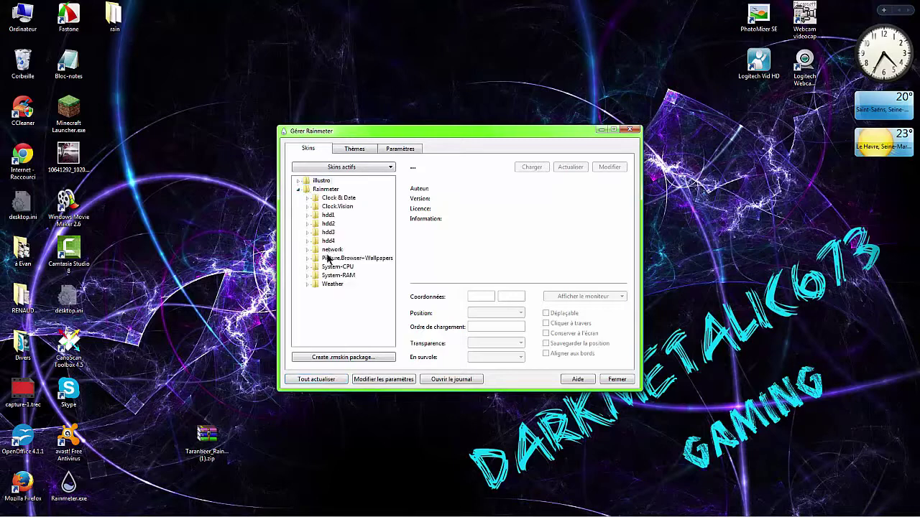
{"action": "left_click", "coordinate": [308, 198]}
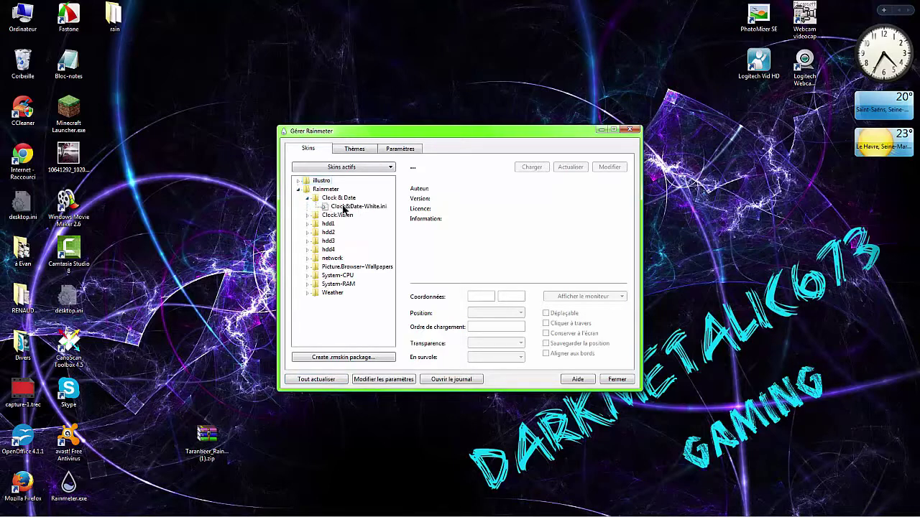
{"action": "double_click", "coordinate": [344, 207]}
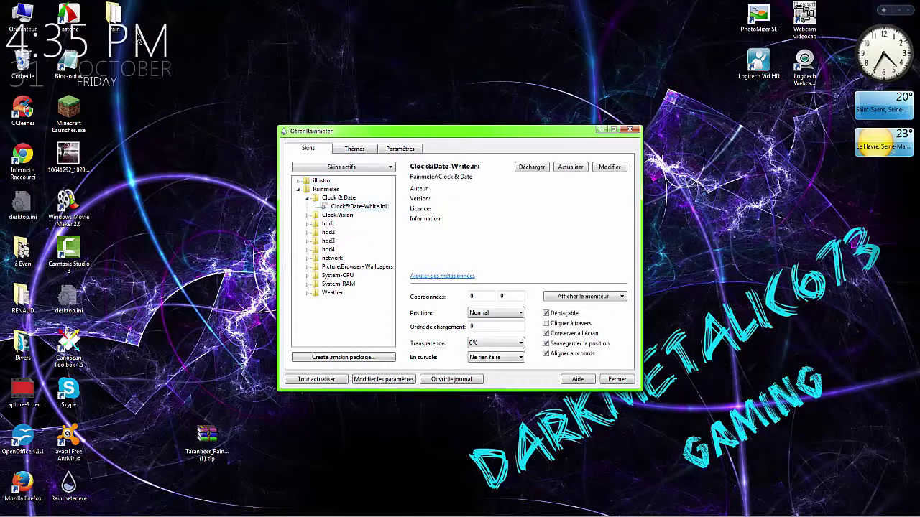
{"action": "left_click_drag", "start_coordinate": [138, 38], "coordinate": [291, 38]}
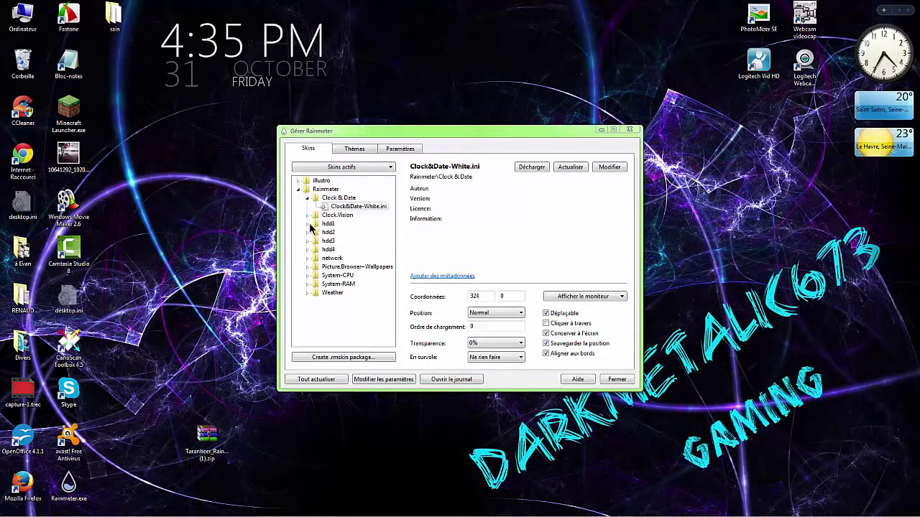
Try out the Clock.Vision.ini and Clock.Vision-AM-PM.ini skins, unloading each one again
{"action": "double_click", "coordinate": [321, 216]}
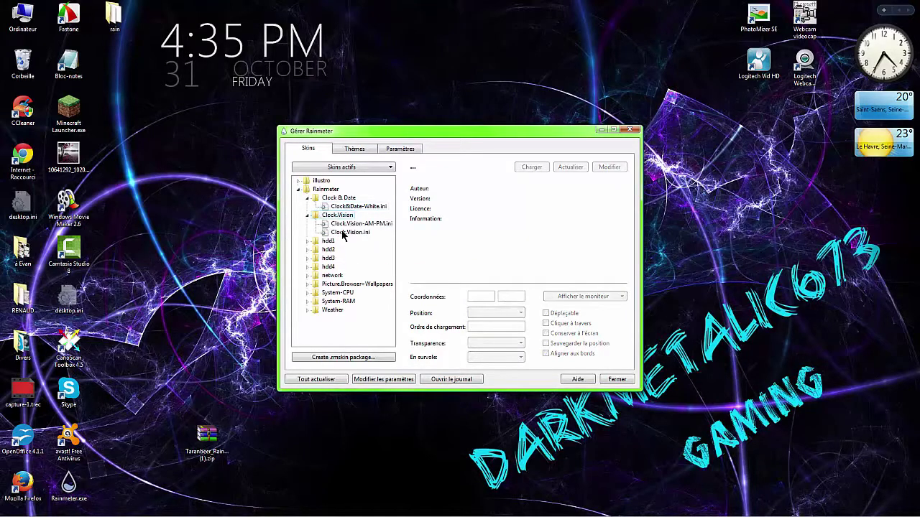
{"action": "double_click", "coordinate": [347, 233]}
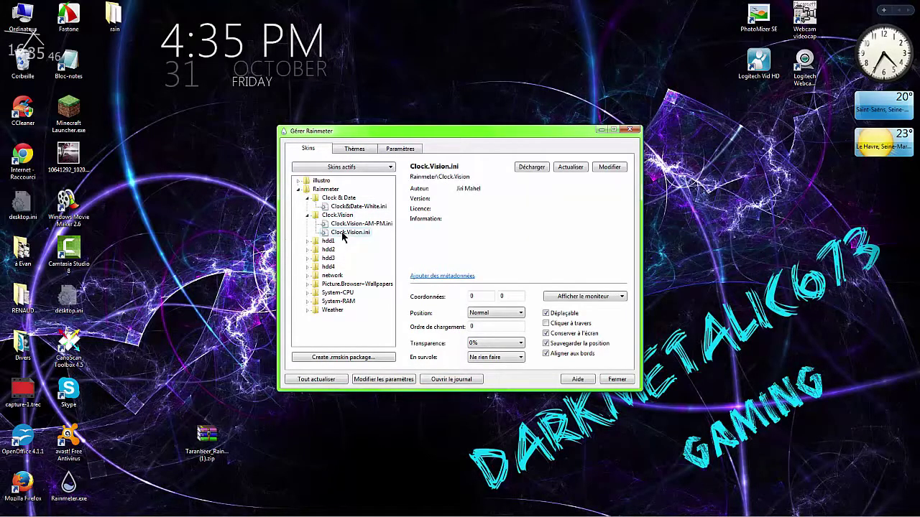
{"action": "double_click", "coordinate": [346, 233]}
{"action": "double_click", "coordinate": [348, 225]}
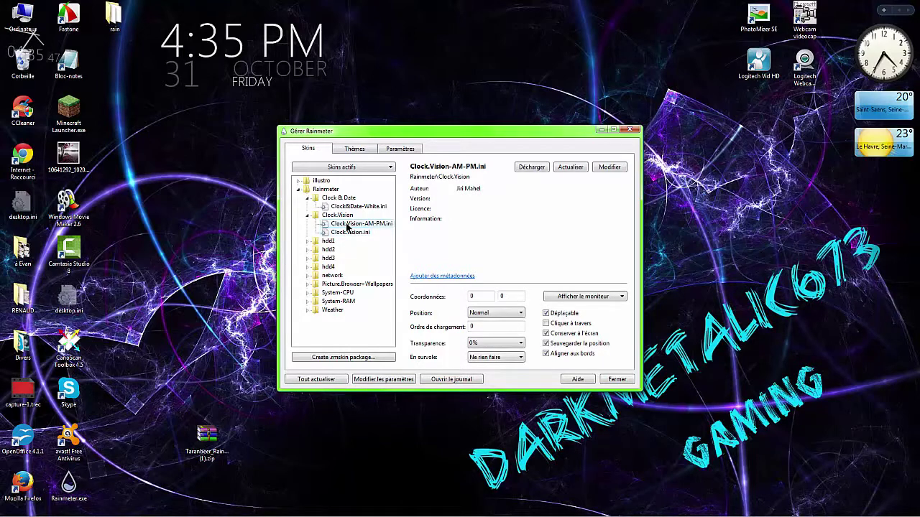
{"action": "double_click", "coordinate": [348, 224]}
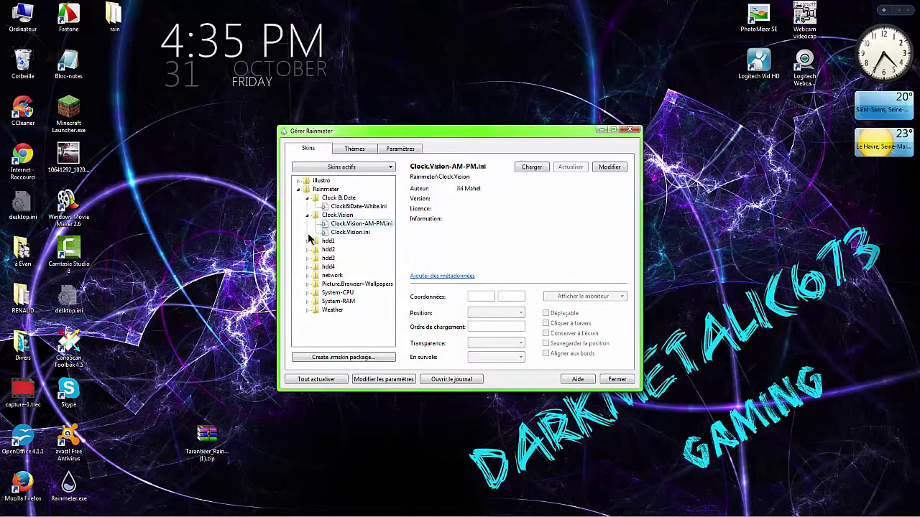
Try out the Weather.ini skin from the Weather folder and unload it again
{"action": "left_click", "coordinate": [308, 311]}
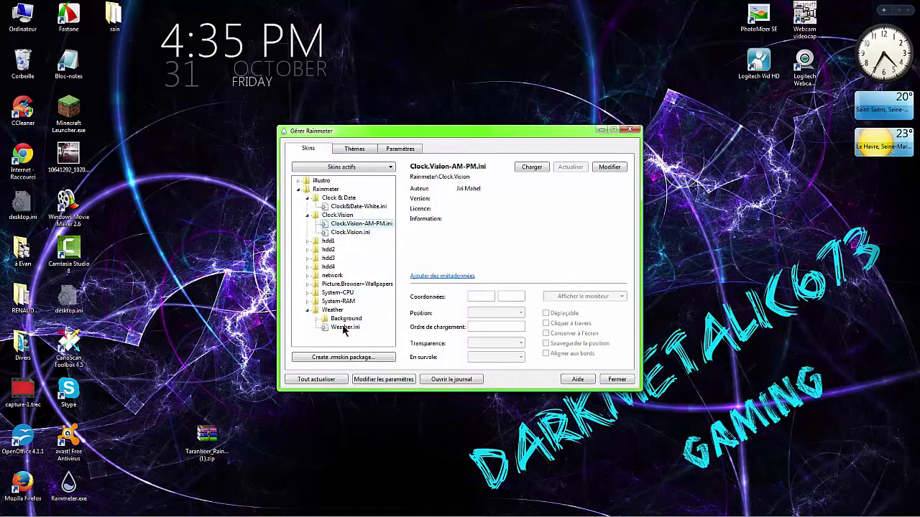
{"action": "double_click", "coordinate": [344, 327]}
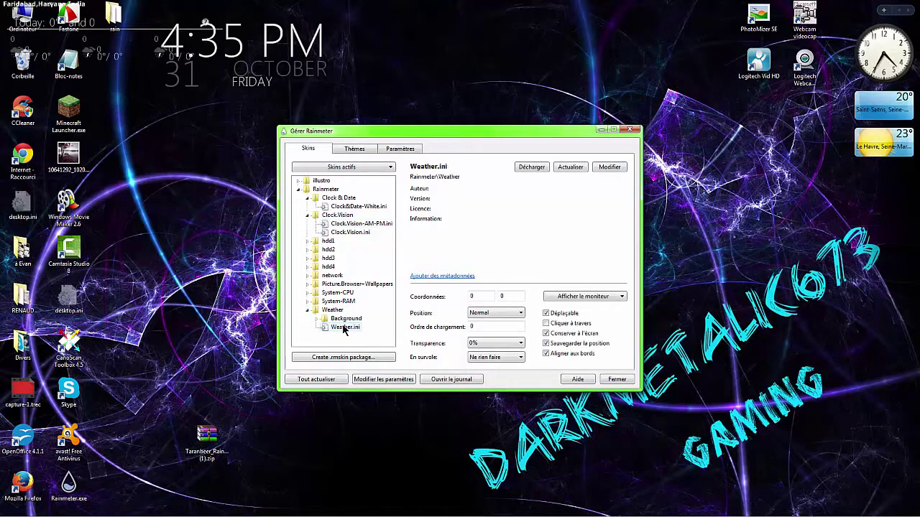
{"action": "double_click", "coordinate": [345, 328]}
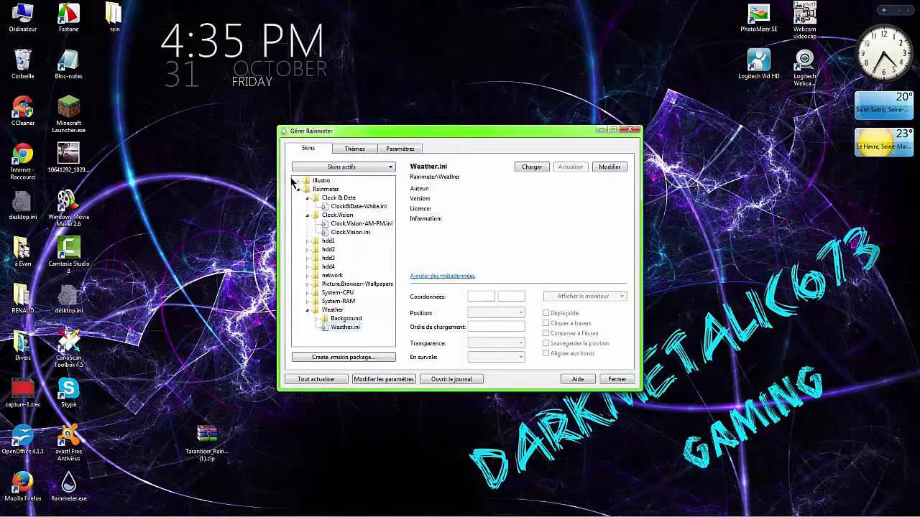
Collapse the Rainmeter skin folder and close the Rainmeter management window
{"action": "left_click", "coordinate": [297, 190]}
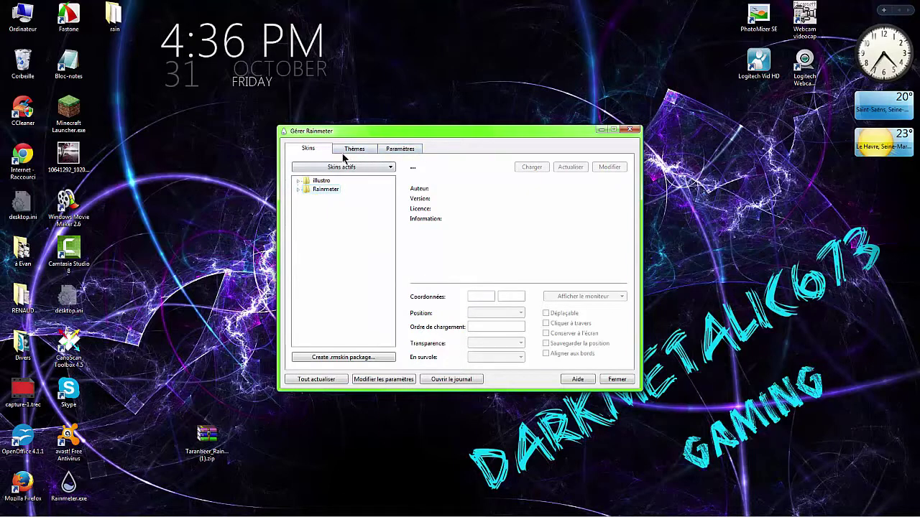
{"action": "left_click", "coordinate": [617, 380]}
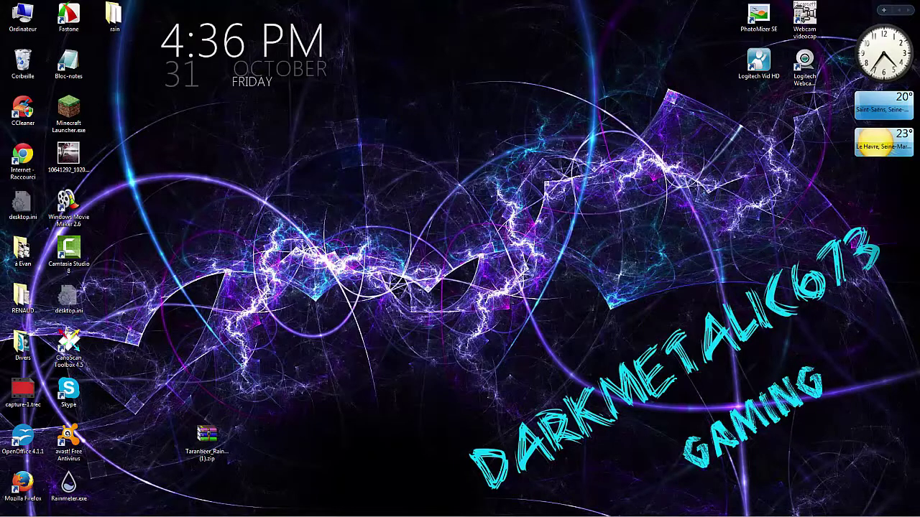
{"action": "mouse_move", "coordinate": [719, 516]}
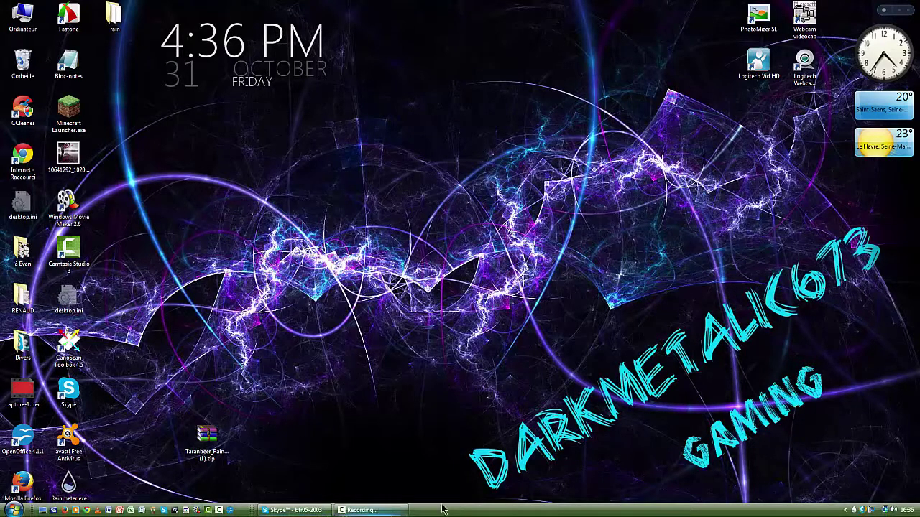